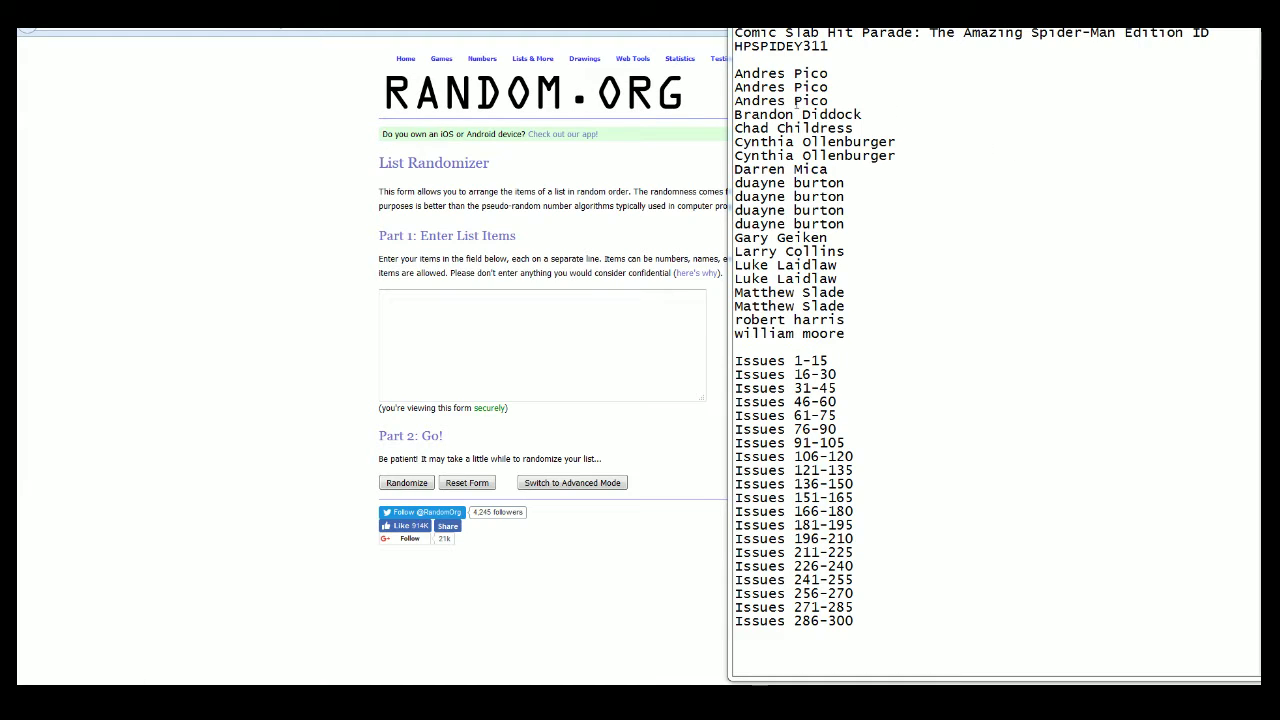
Step: Select all 20 owner names in the Notepad Spider-Man break list
mouse_move(735, 73)
left_mouse_down()
mouse_move(845, 100)
mouse_move(878, 333)
left_mouse_up()
Step: Copy the owner names from Notepad into the List Randomizer's List Items box
right_click(816, 180)
left_click(850, 222)
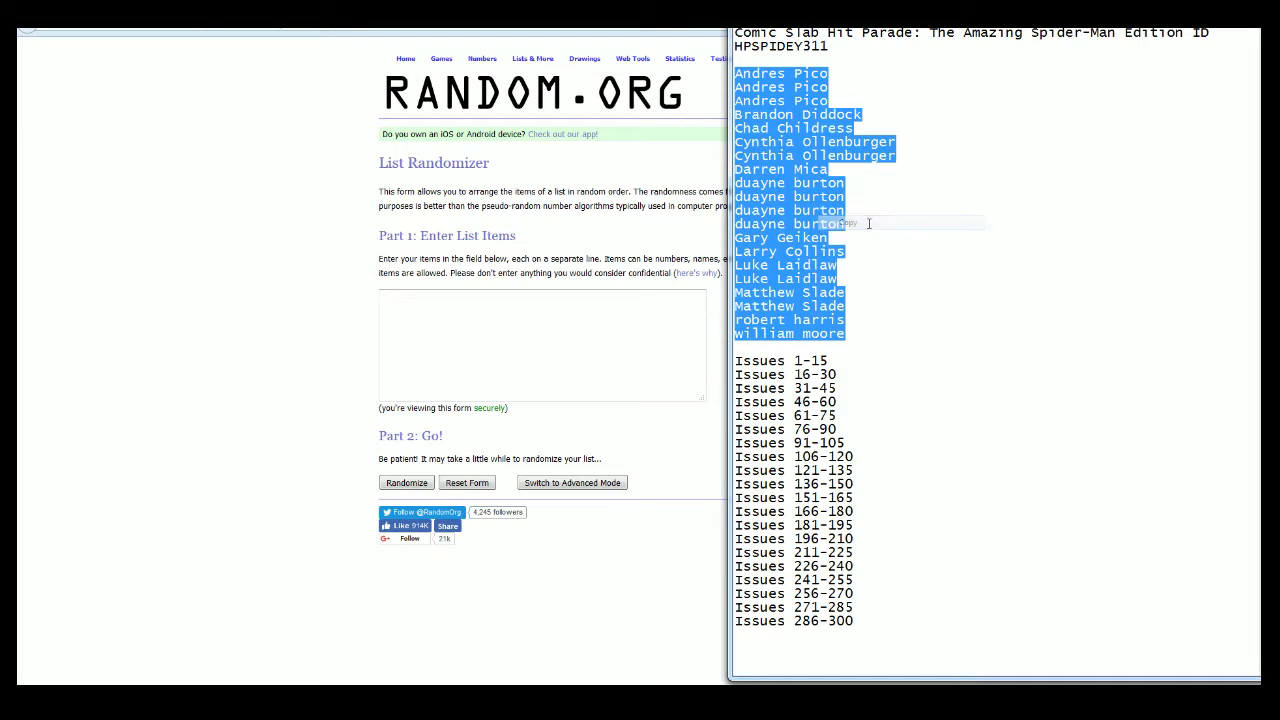
left_click(511, 328)
key("ctrl+v")
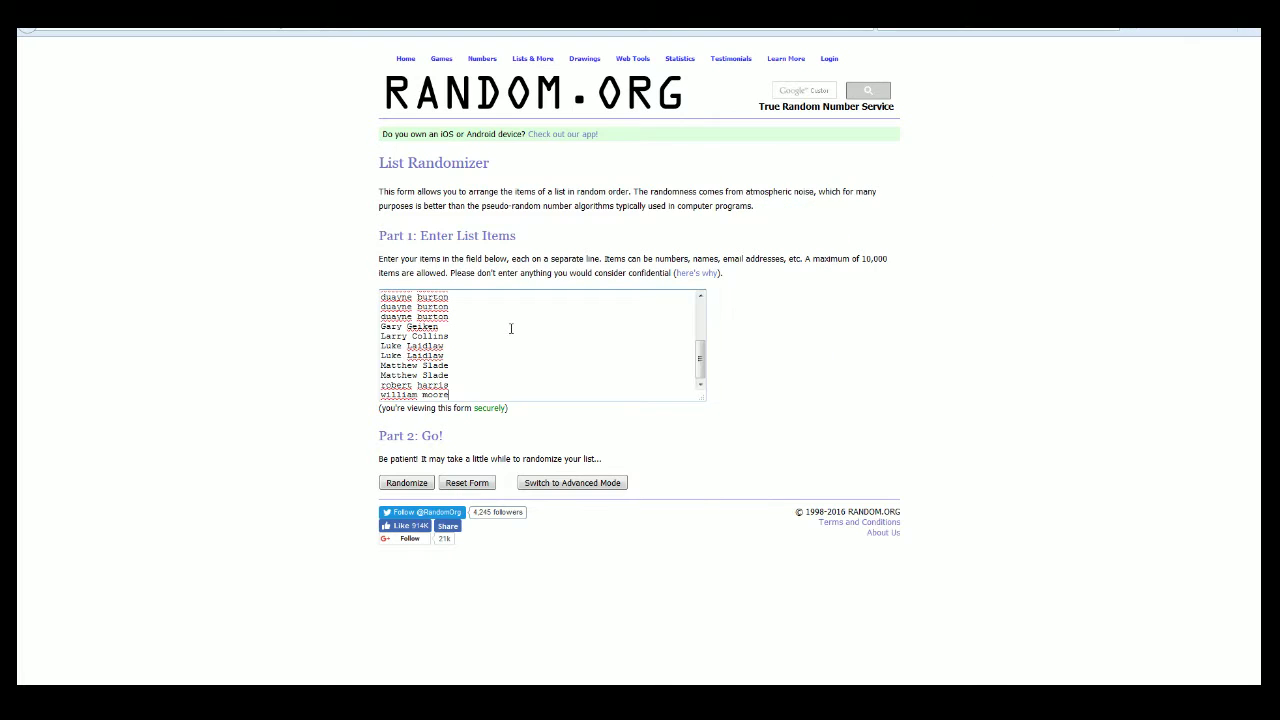
Step: Randomize the owner list seven times, then select the 20 shuffled names
left_click(410, 486)
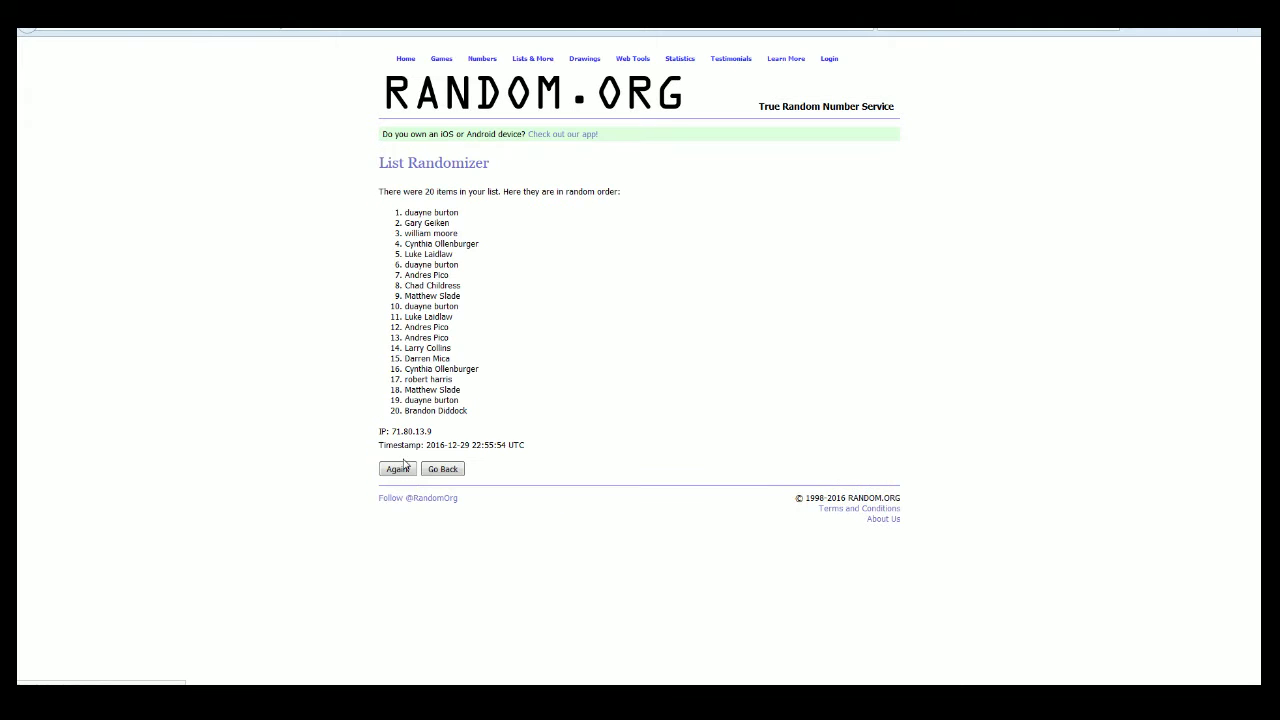
left_click(399, 470)
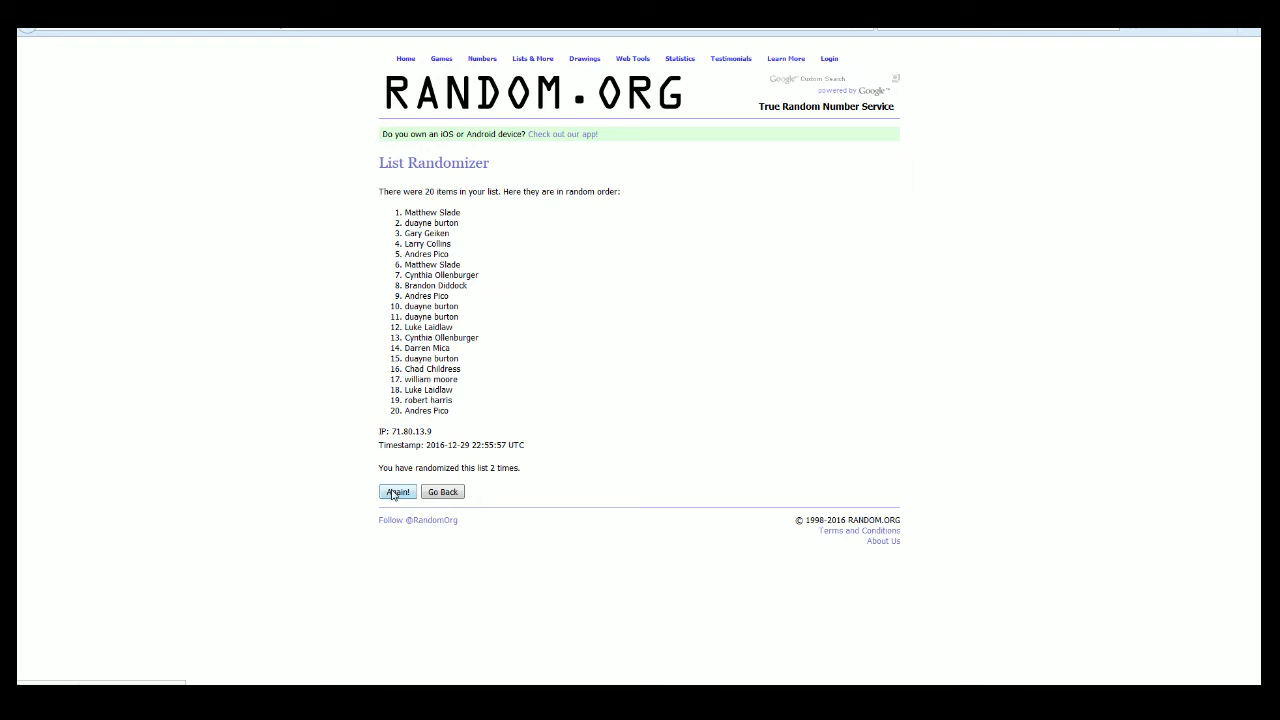
left_click(394, 493)
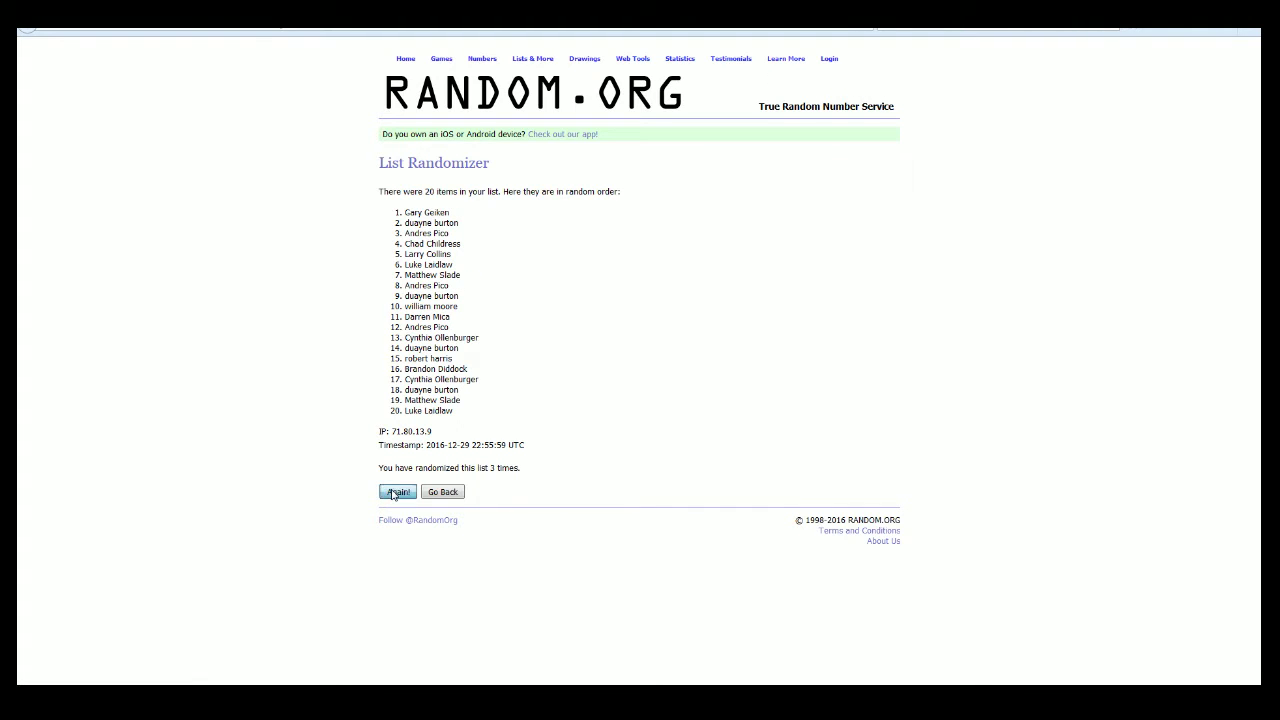
left_click(394, 493)
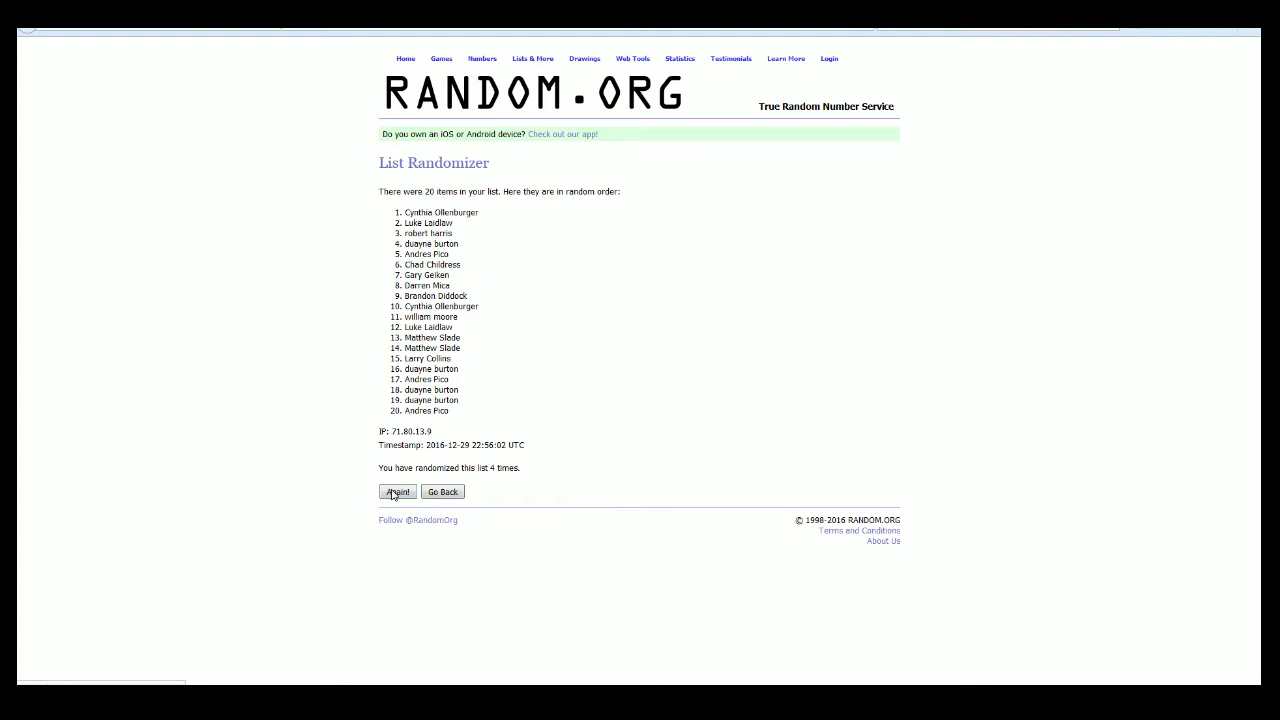
left_click(394, 493)
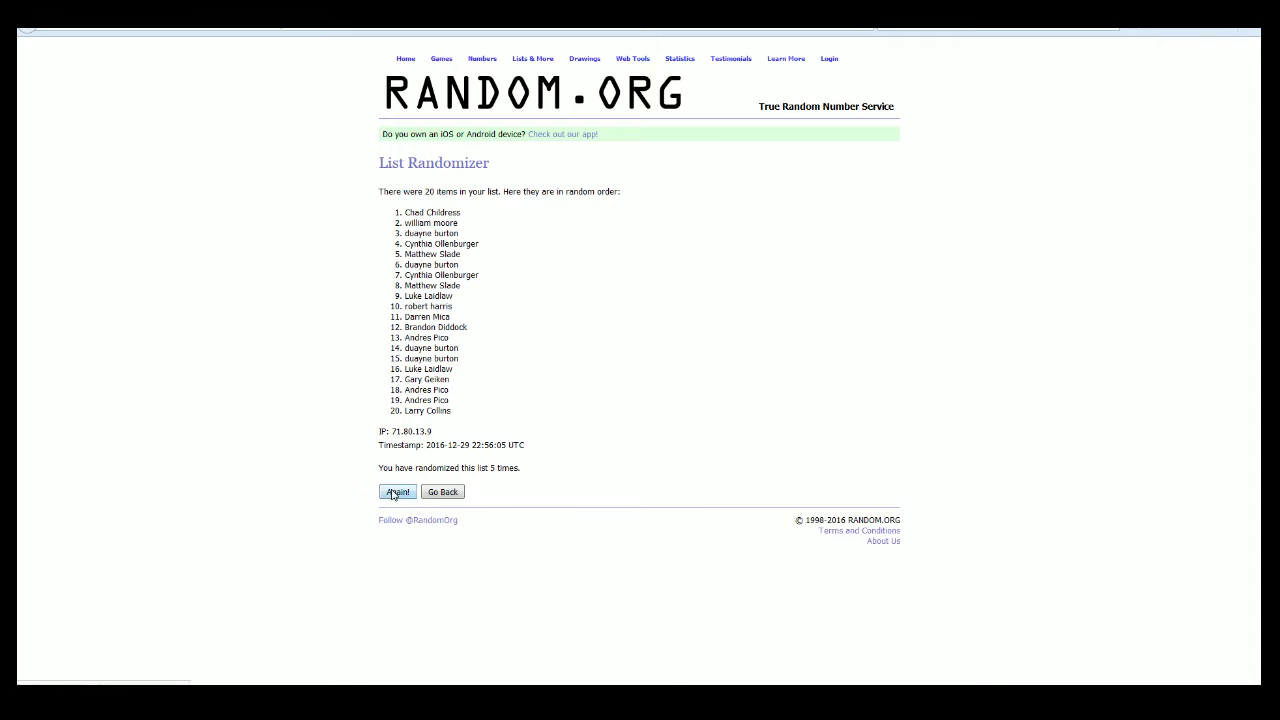
left_click(394, 493)
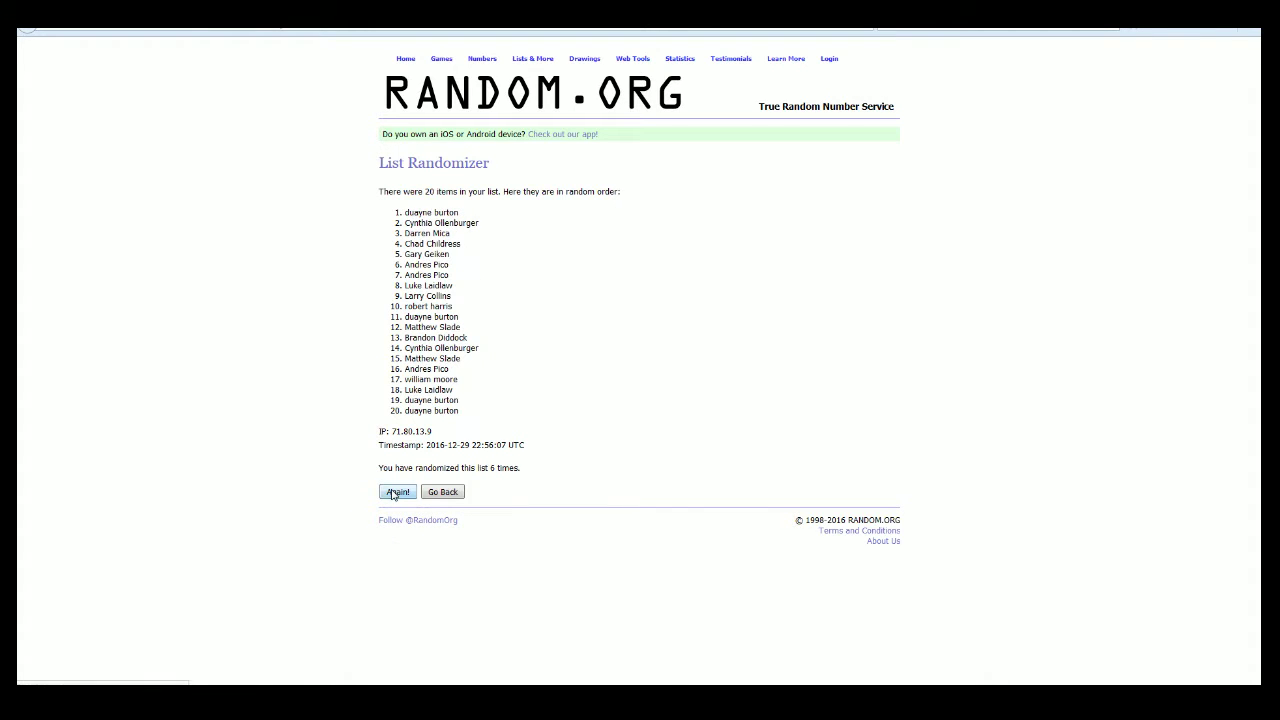
left_click(394, 493)
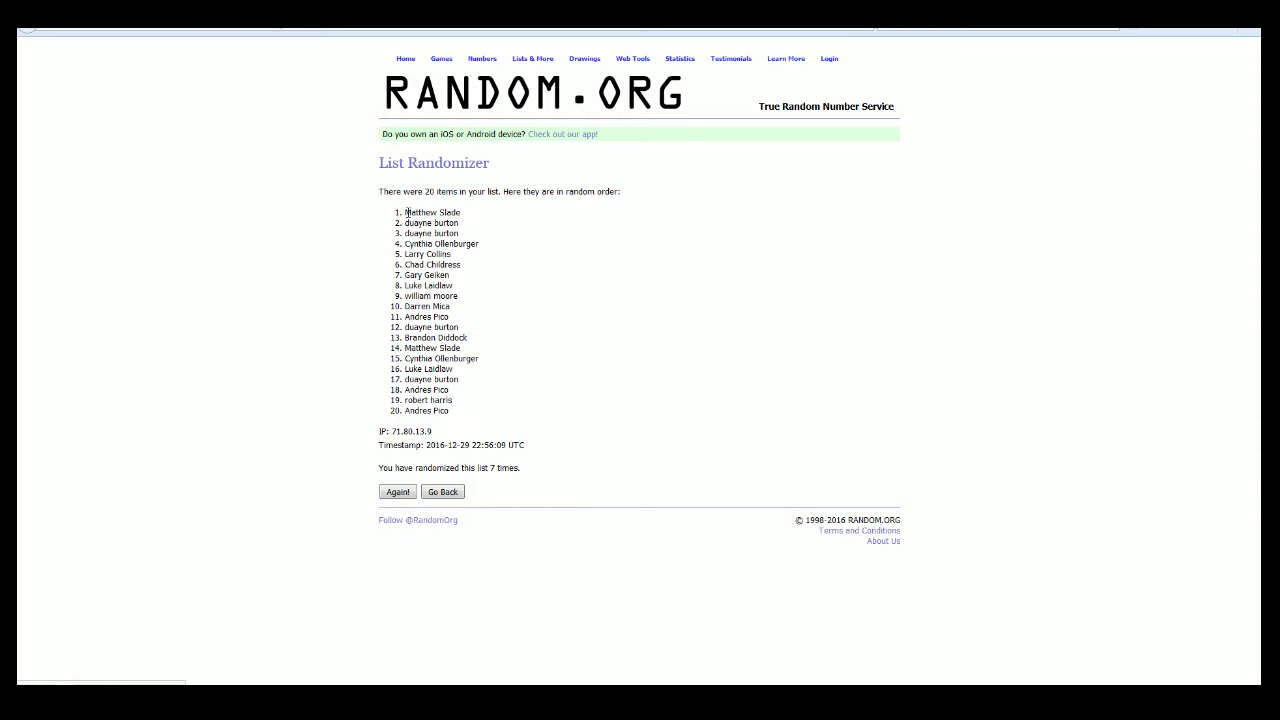
mouse_move(405, 212)
left_mouse_down()
mouse_move(457, 222)
mouse_move(467, 413)
left_mouse_up()
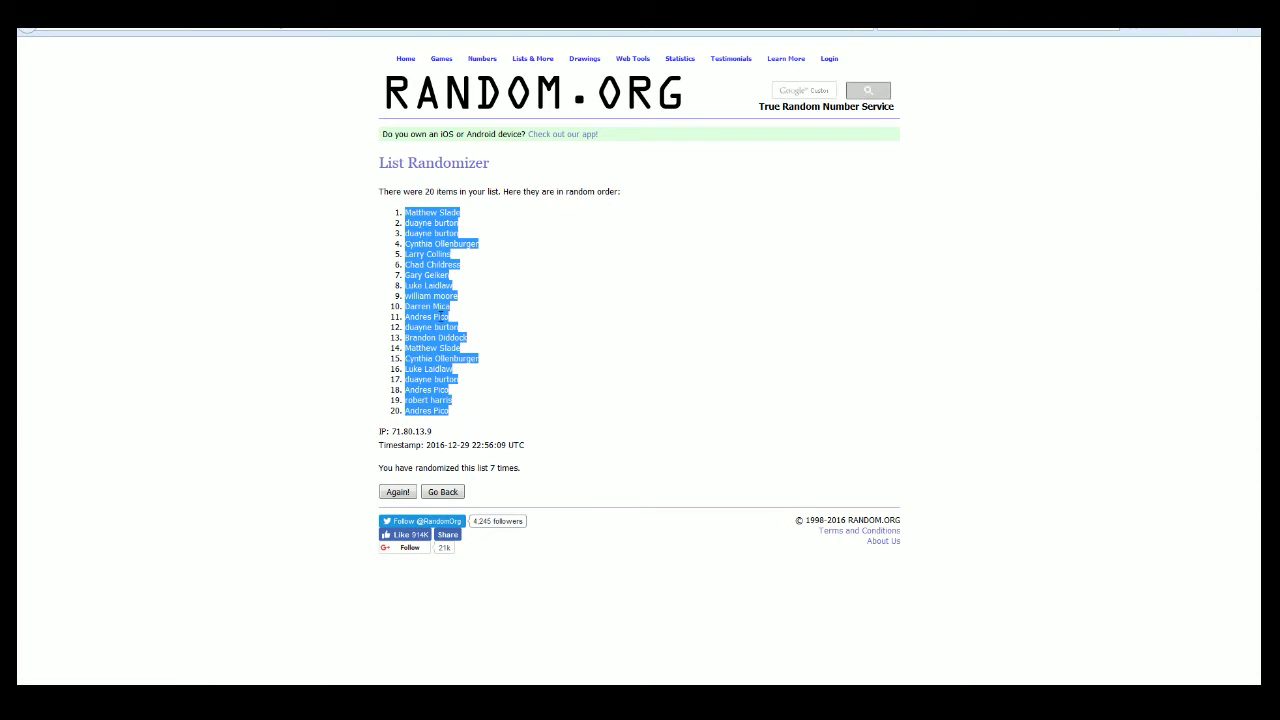
Step: Paste the shuffled owner names into A2:A21 and autofit column A to the names
right_click(441, 317)
left_click(470, 327)
key("alt+Tab")
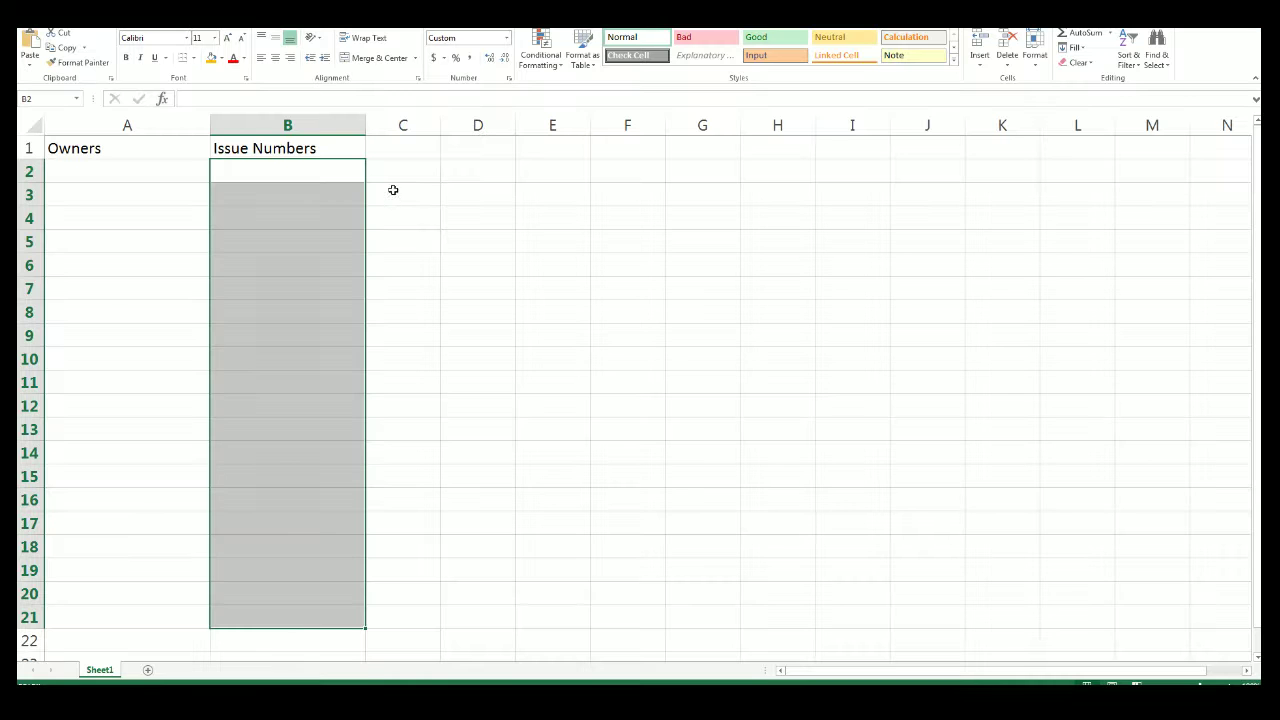
left_click(174, 172)
key("ctrl+v")
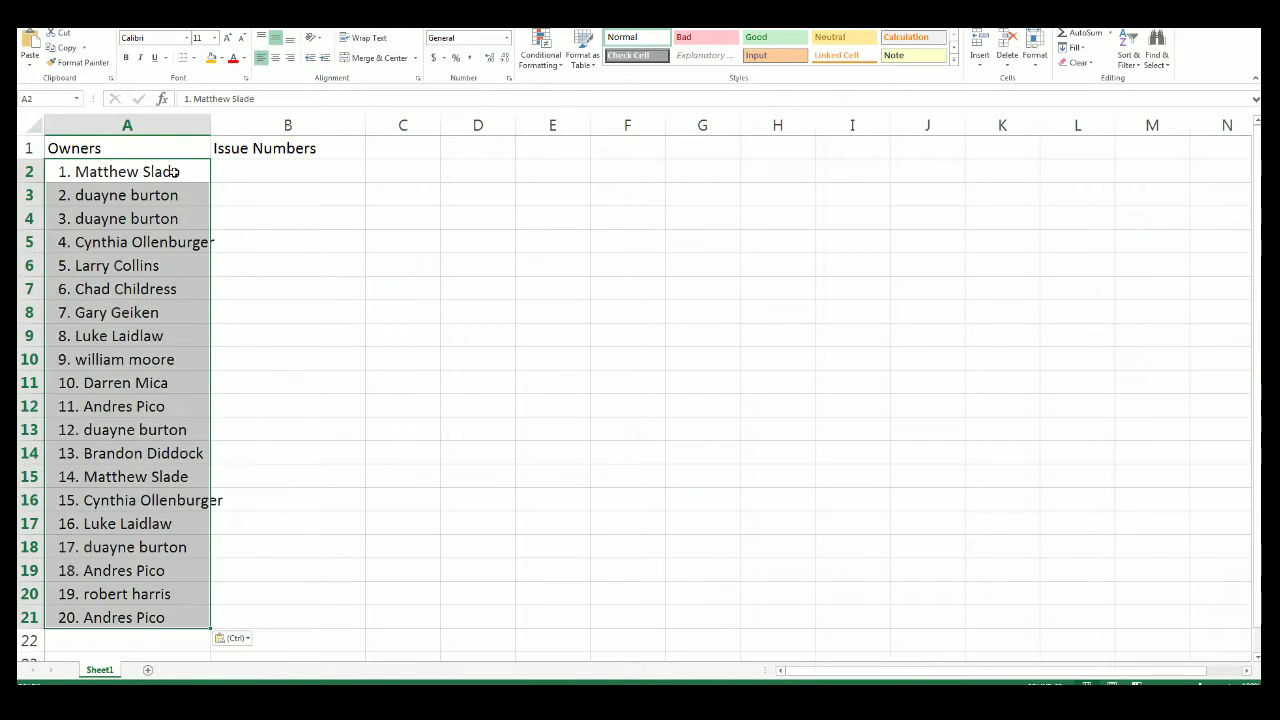
left_click(237, 209)
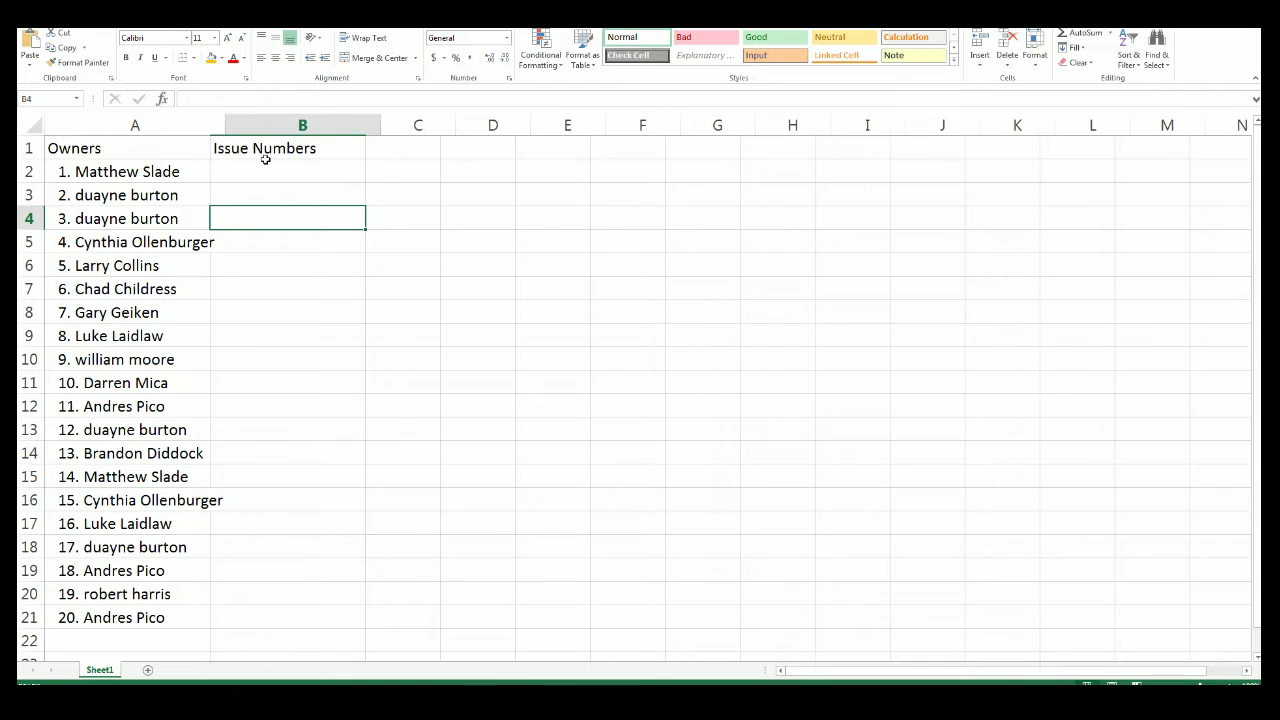
double_click(212, 128)
left_click(335, 175)
key("alt+Tab")
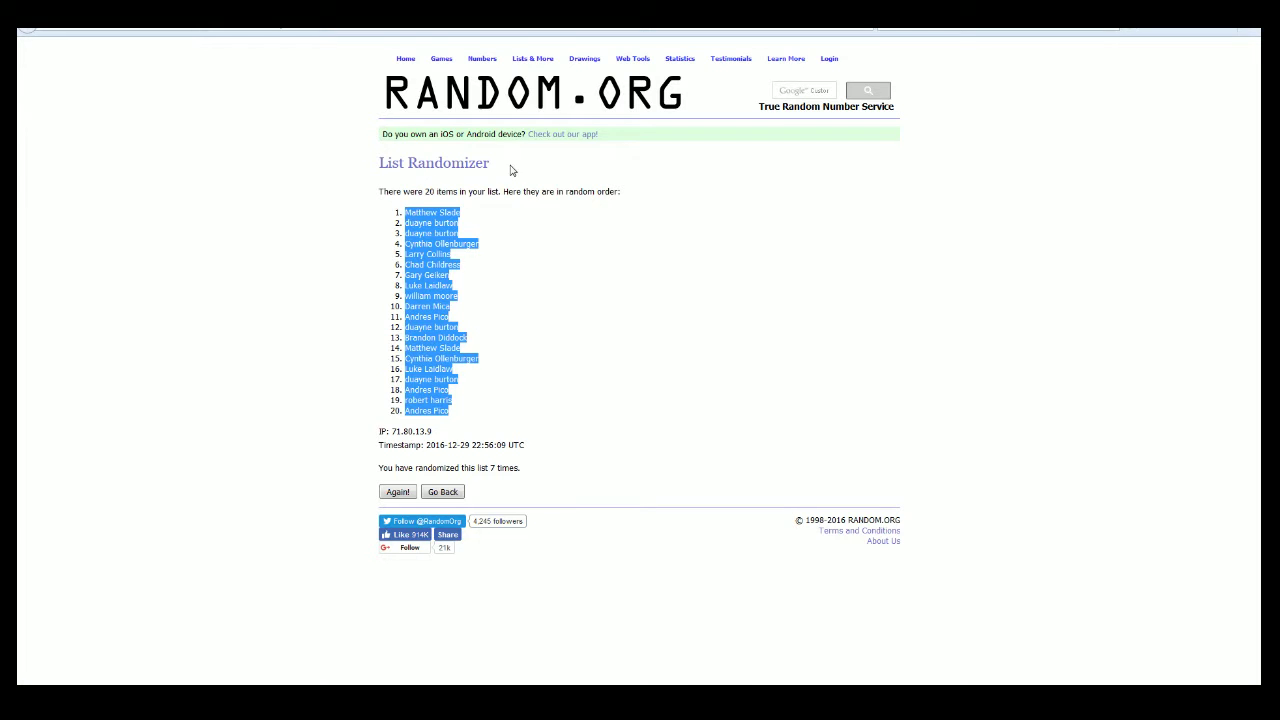
Step: Copy the 20 issue ranges from Notepad into the List Randomizer's List Items box
mouse_move(532, 58)
key("alt+Tab")
left_click(737, 368)
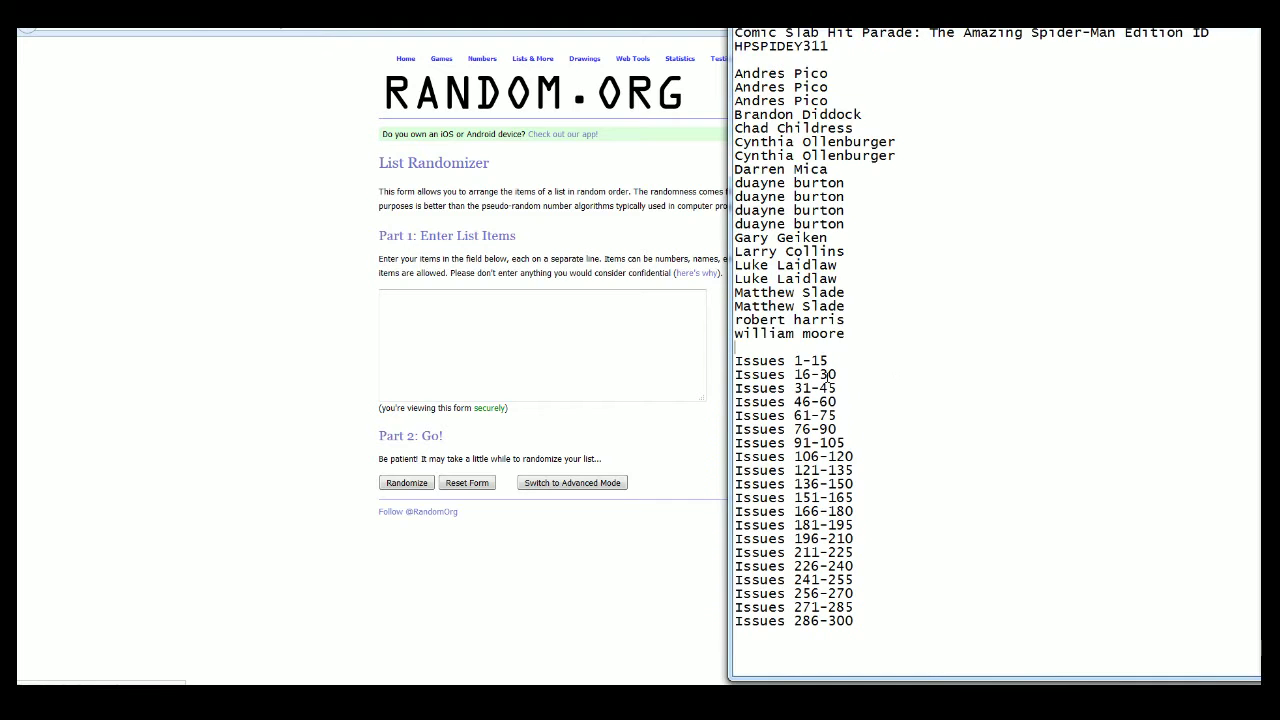
left_click_drag(737, 365, 868, 618)
right_click(818, 620)
left_click(865, 484)
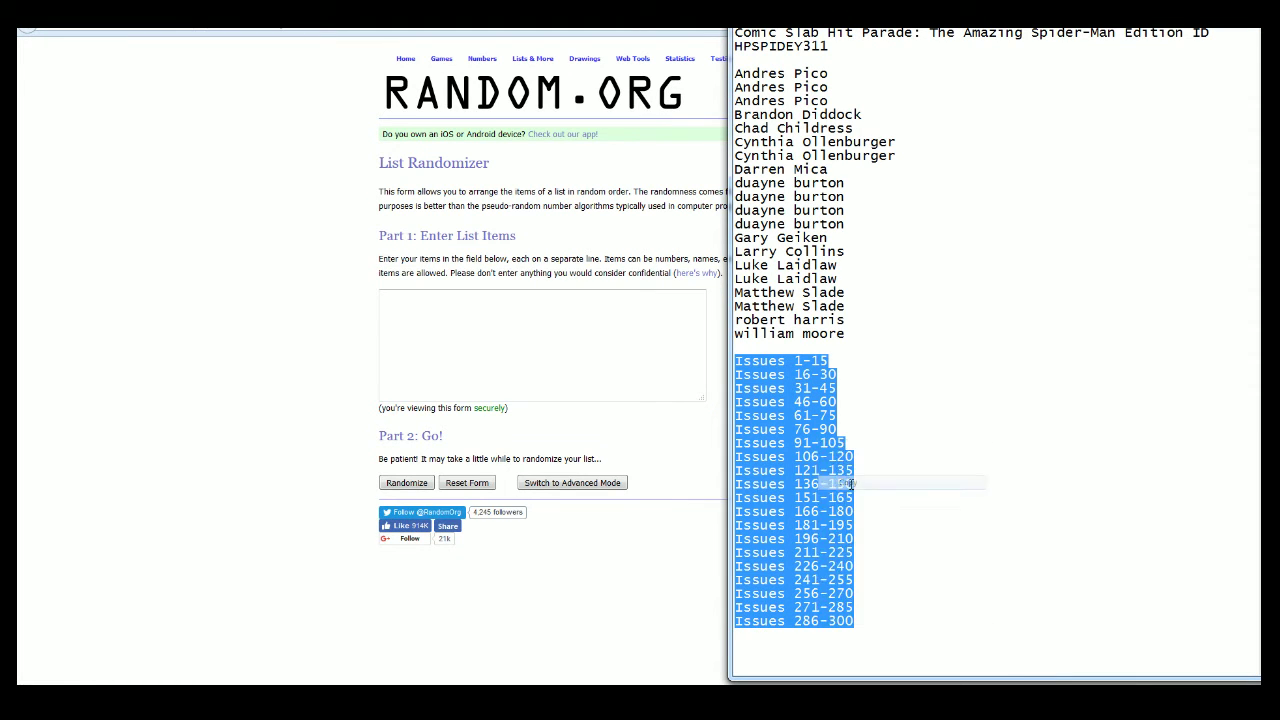
left_click(445, 349)
key("ctrl+v")
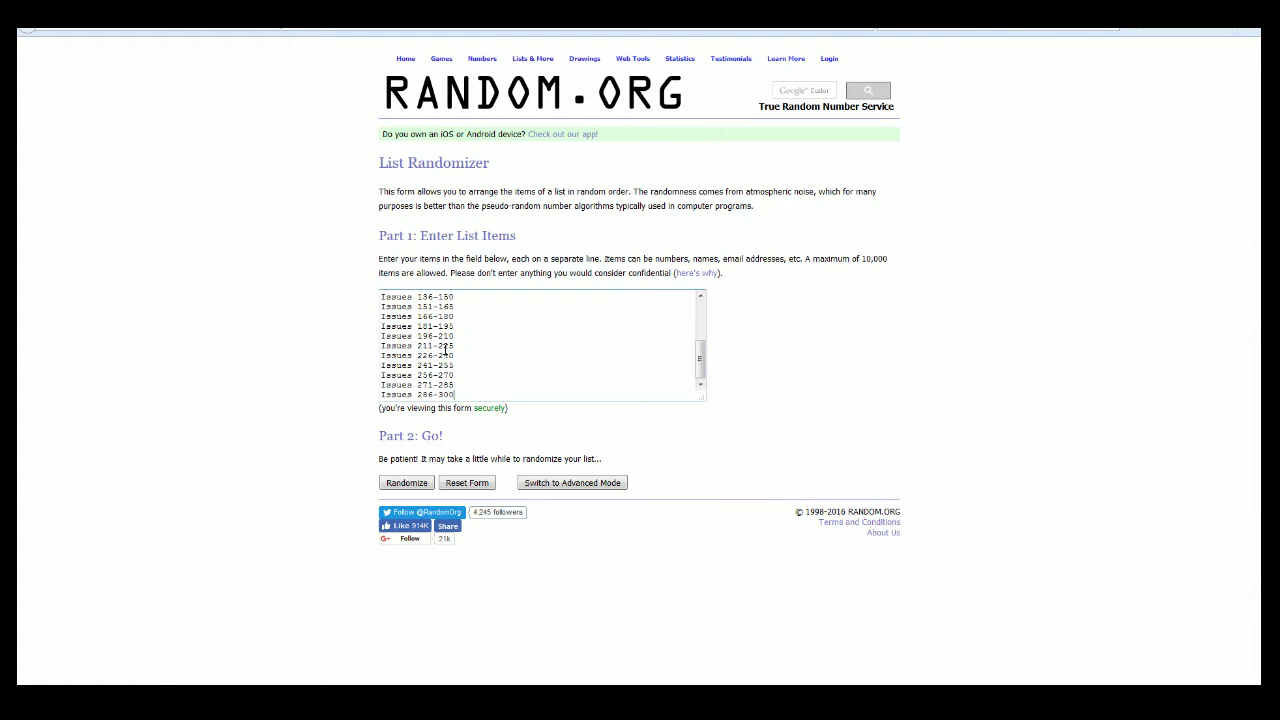
Step: Randomize the issue ranges seven times
left_click(409, 485)
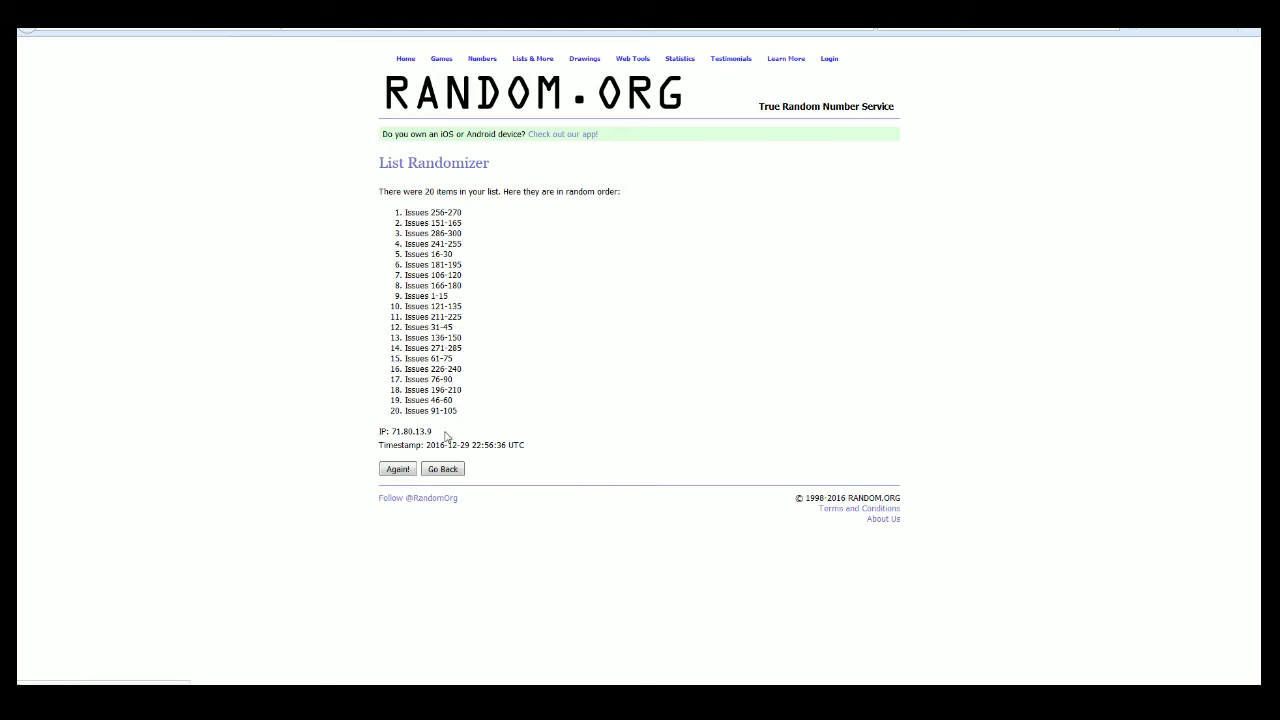
left_click(399, 469)
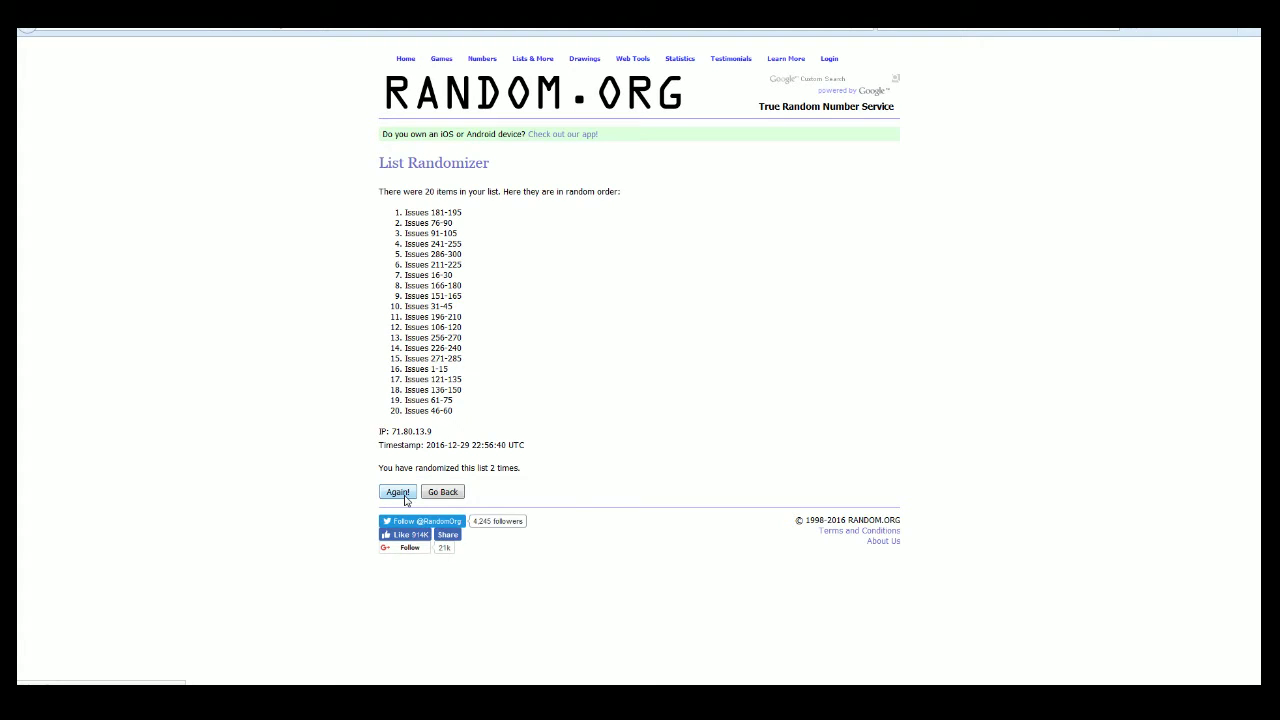
left_click(398, 492)
left_click(398, 492)
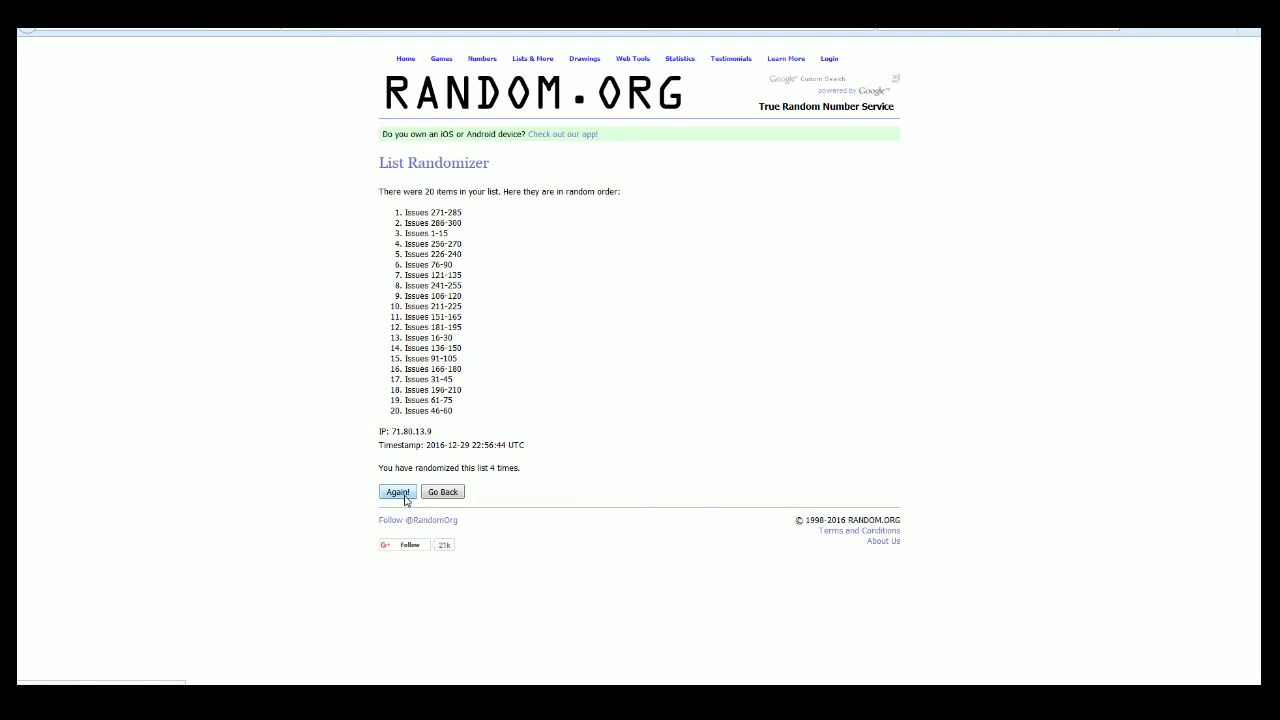
left_click(398, 492)
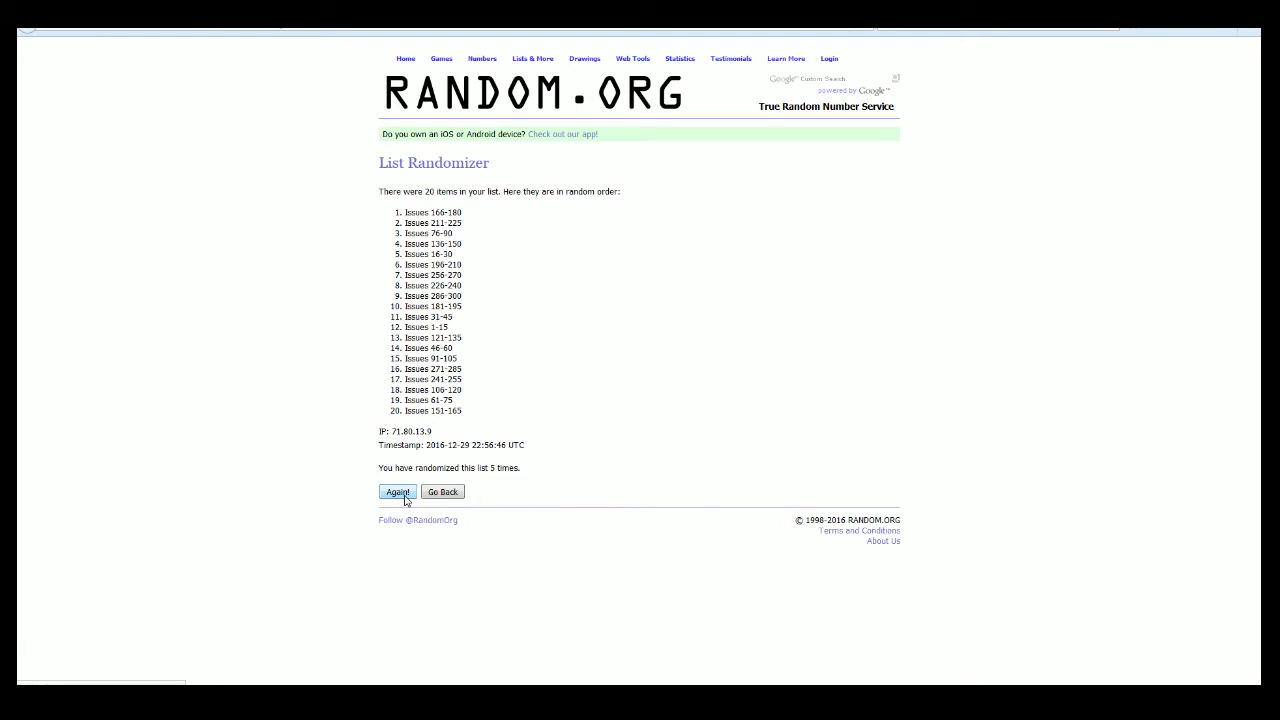
left_click(398, 492)
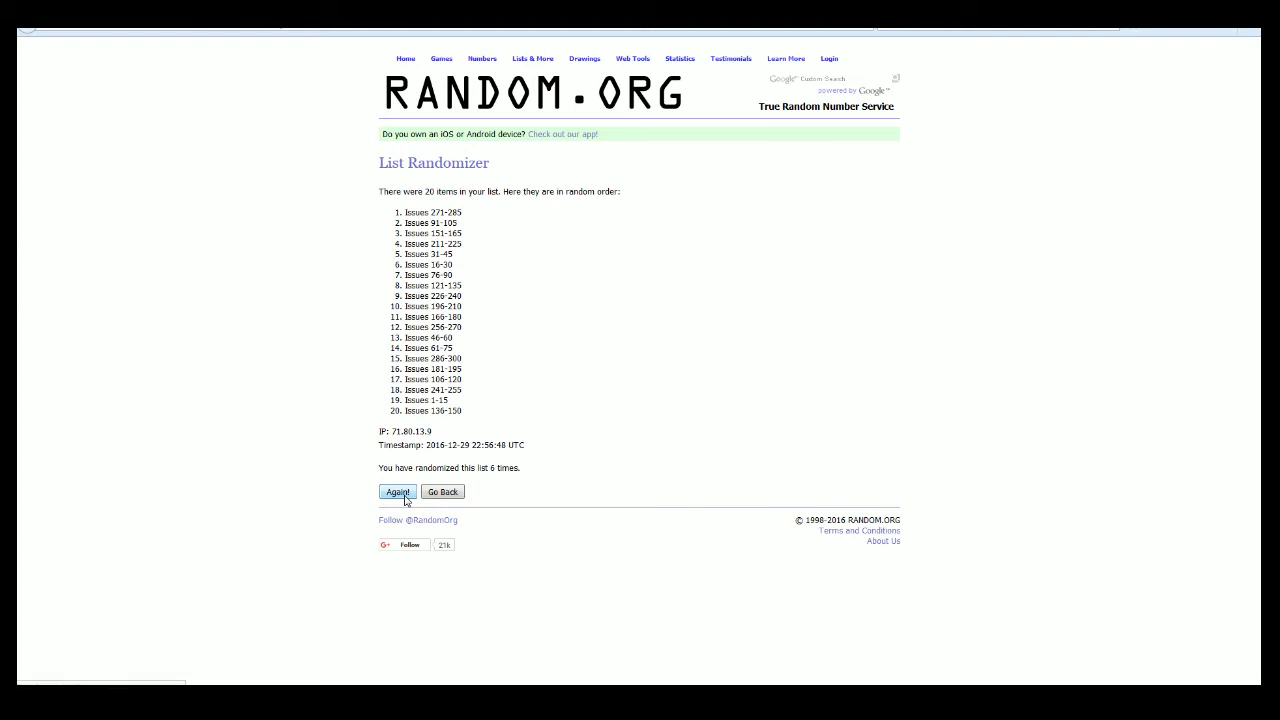
left_click(406, 500)
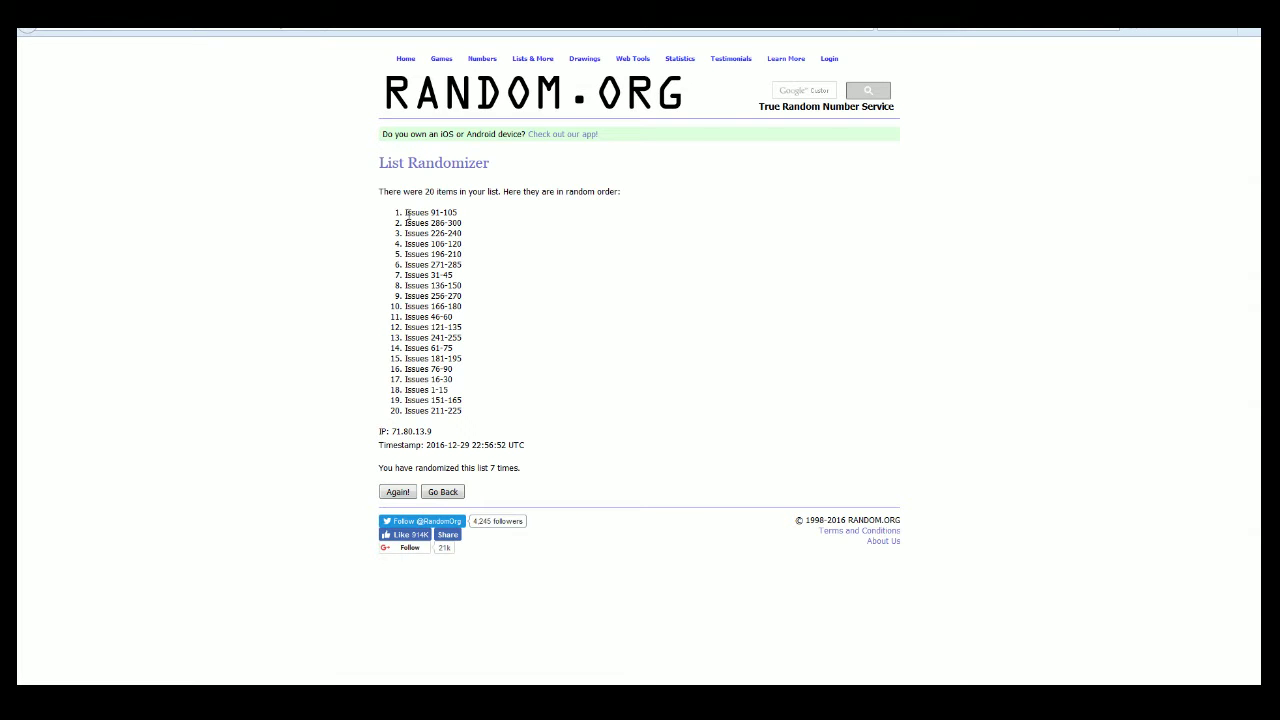
Step: Copy the shuffled issue ranges and paste them into B2:B21 under Issue Numbers
left_click_drag(405, 212, 448, 212)
left_click_drag(472, 263, 480, 406)
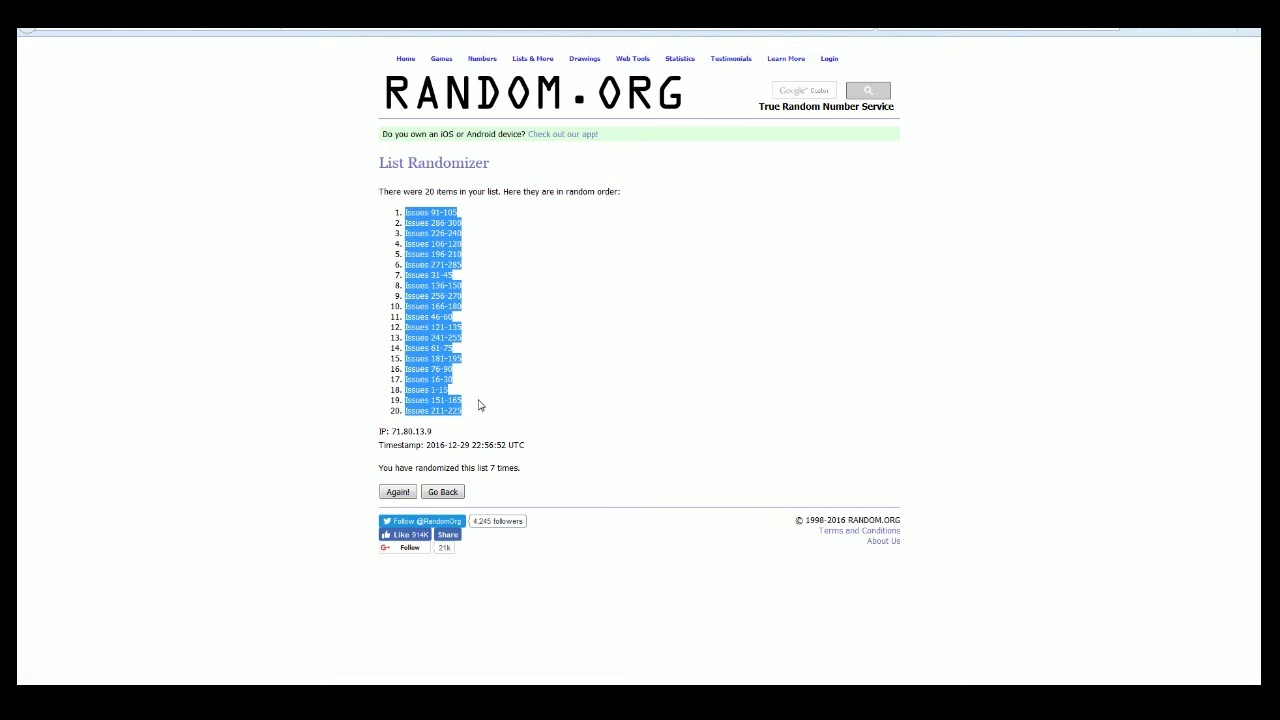
right_click(460, 300)
left_click(490, 311)
key("alt+Tab")
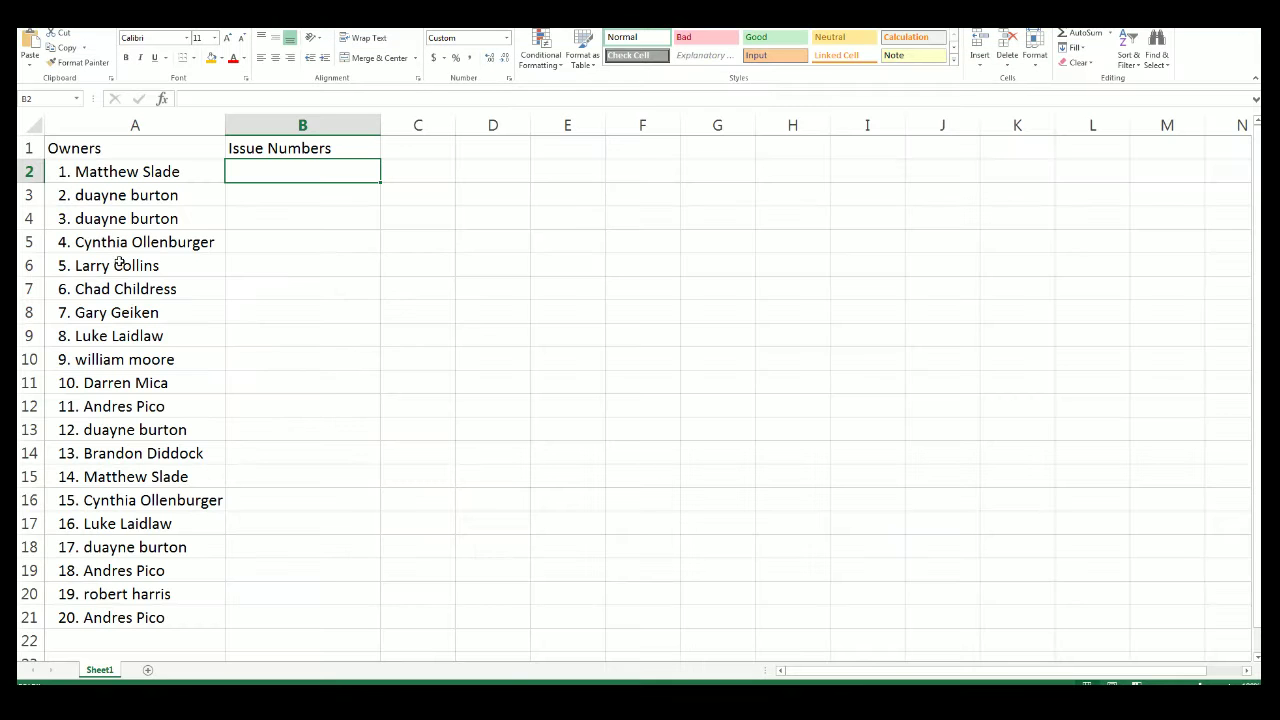
key("ctrl+v")
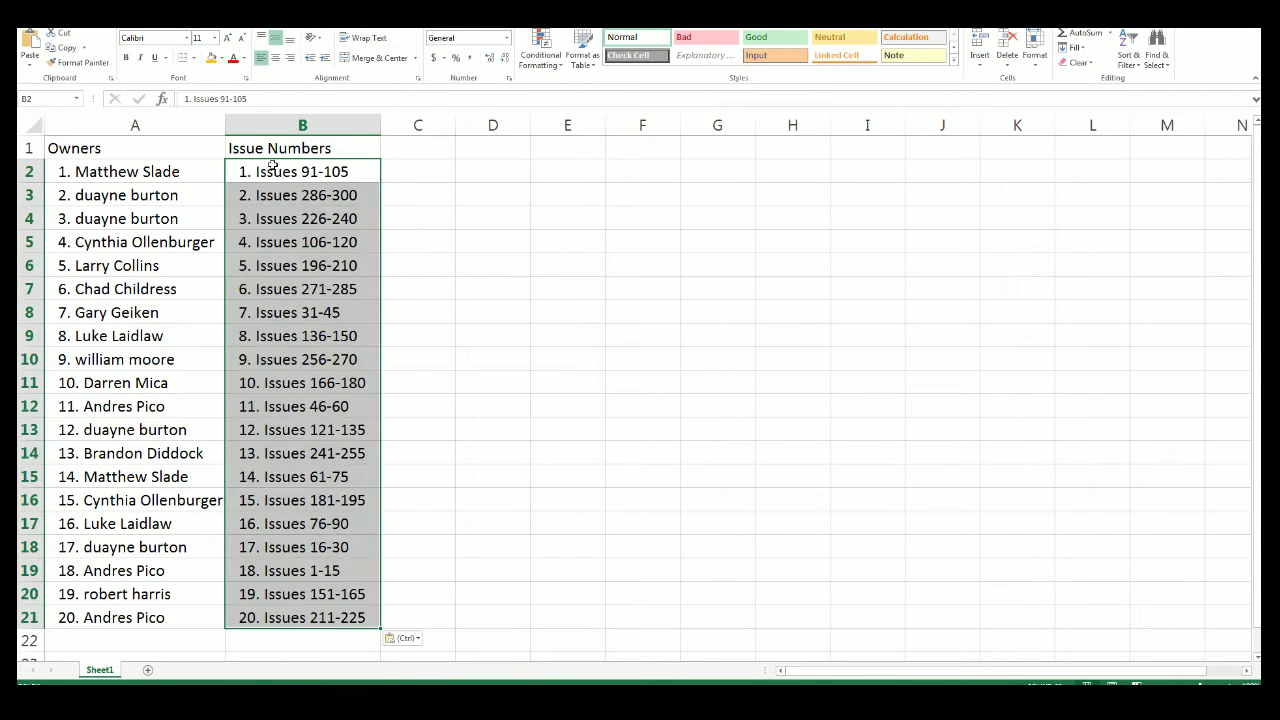
left_click(416, 304)
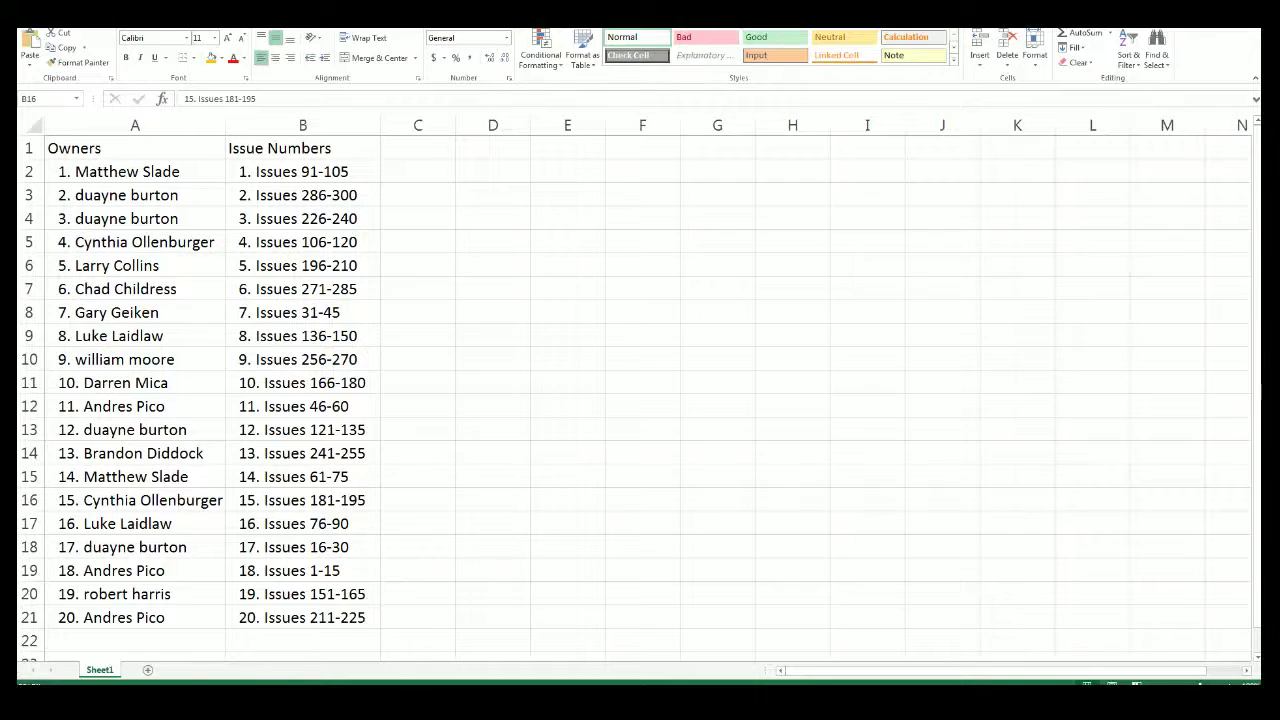
Step: Select cell B16, holding Issues 181-195, as the winning entry
left_click(357, 500)
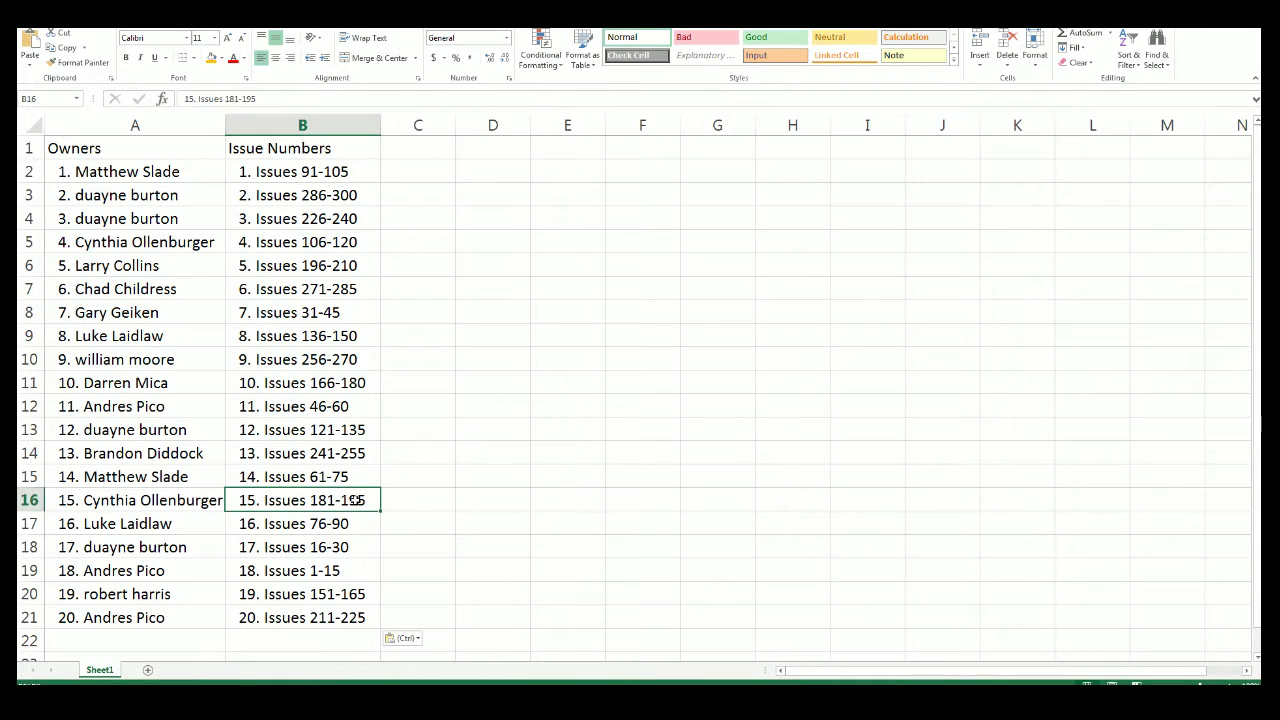